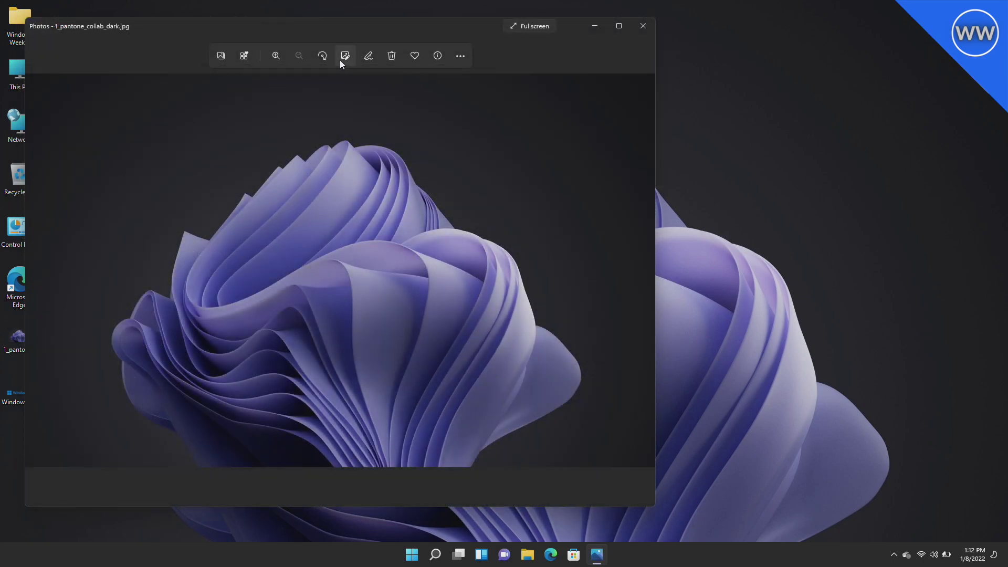
{"action": "left_click", "coordinate": [345, 56]}
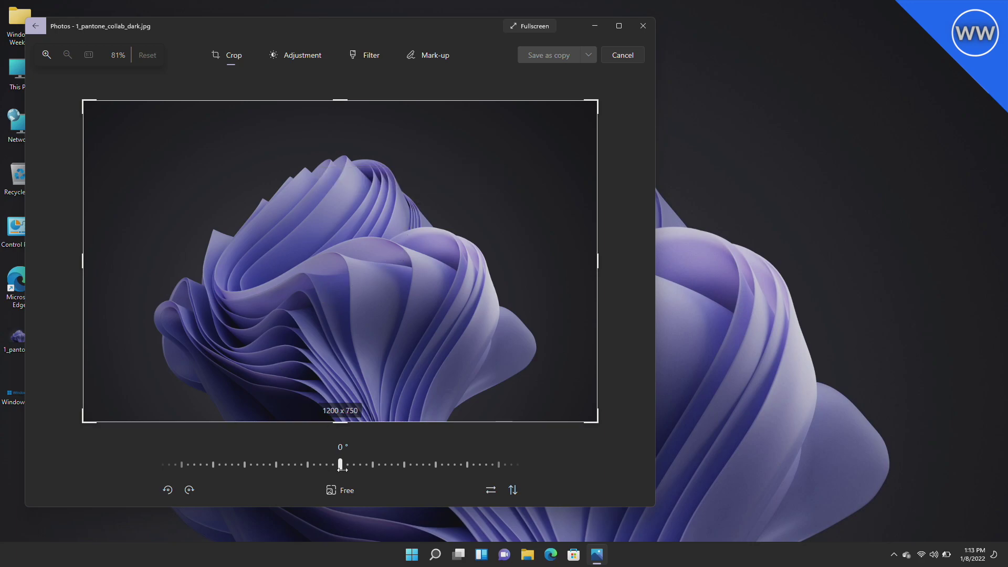
{"action": "mouse_move", "coordinate": [340, 466]}
{"action": "left_mouse_down"}
{"action": "mouse_move", "coordinate": [239, 465]}
{"action": "mouse_move", "coordinate": [401, 478]}
{"action": "mouse_move", "coordinate": [341, 466]}
{"action": "left_mouse_up"}
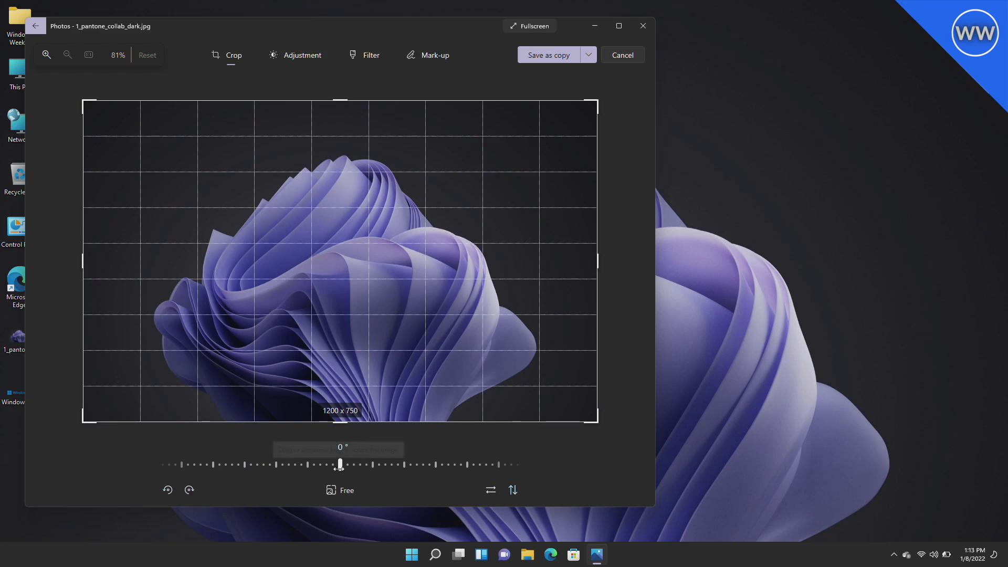
{"action": "left_click", "coordinate": [510, 491]}
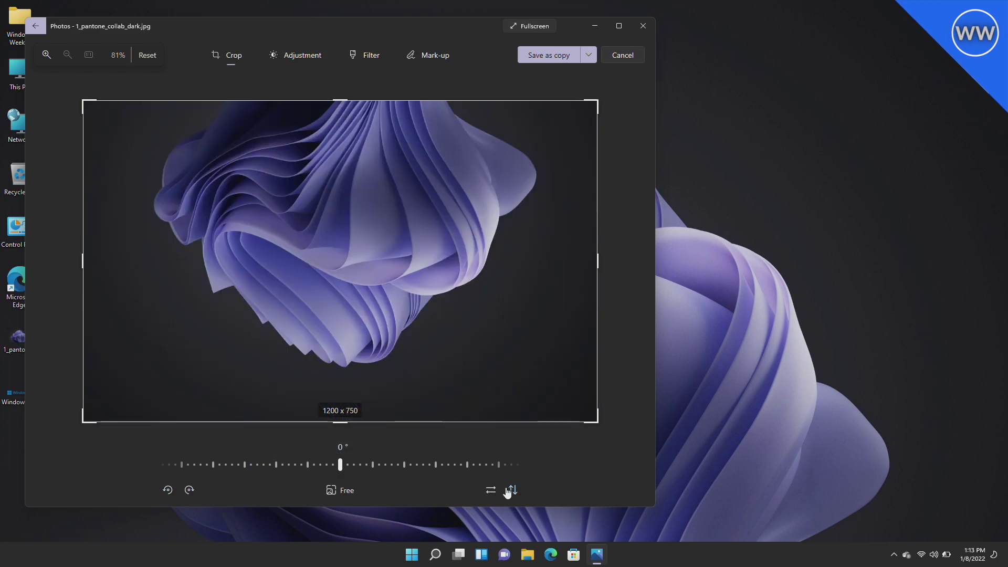
{"action": "left_click", "coordinate": [510, 491]}
{"action": "left_click", "coordinate": [490, 491]}
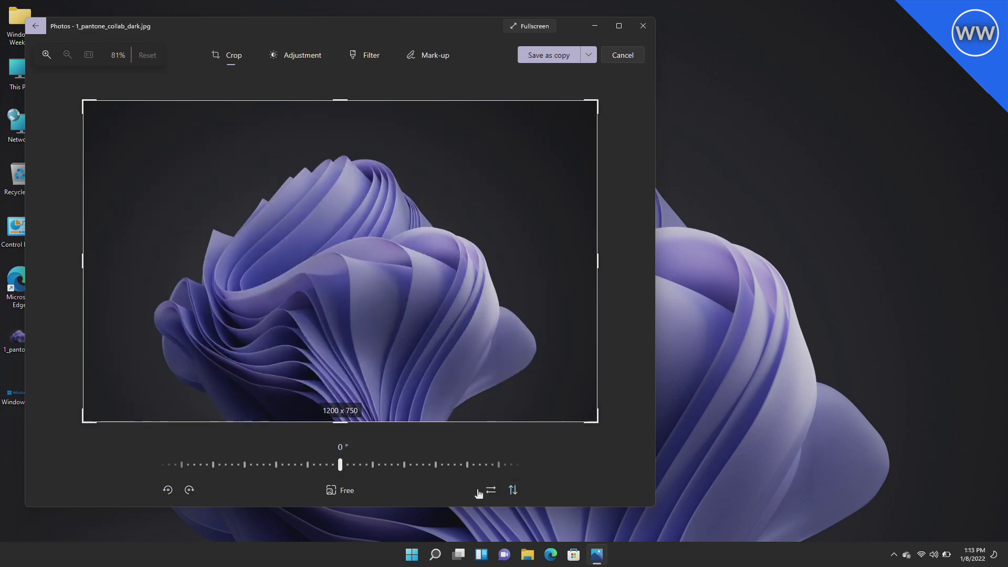
{"action": "left_click", "coordinate": [189, 490]}
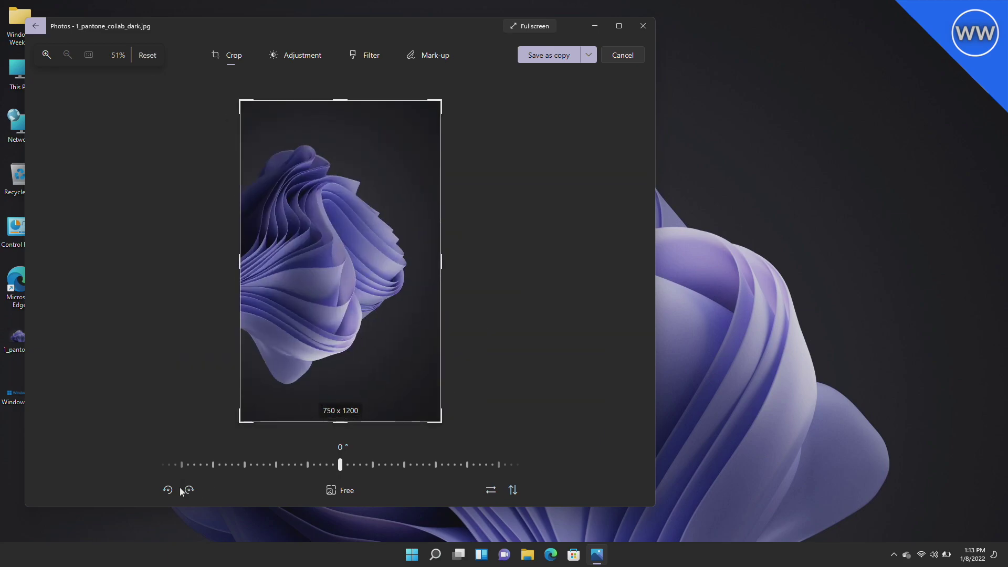
{"action": "left_click", "coordinate": [168, 490]}
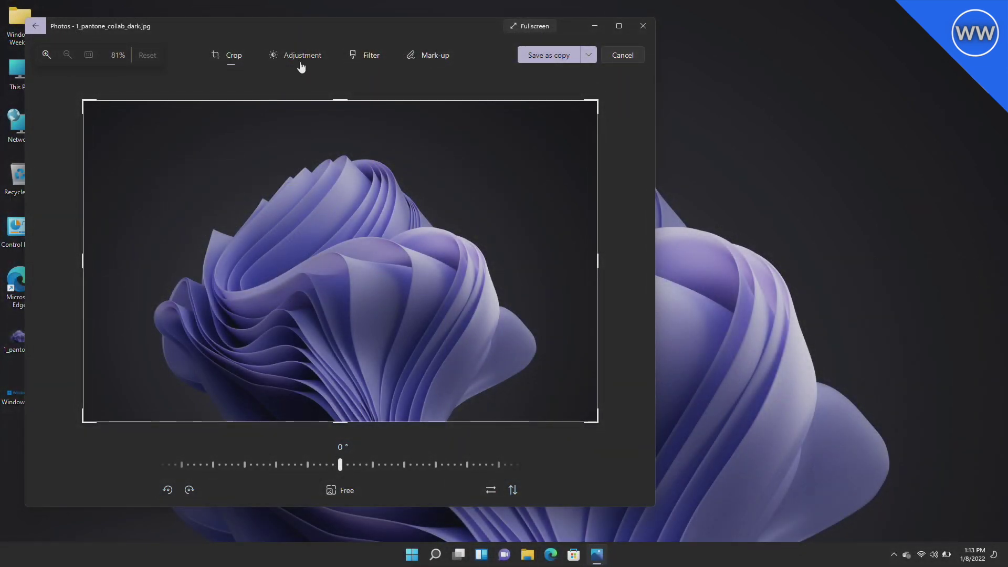
Step: Show the Adjustment tab's Light and Colour sliders for the pantone image
{"action": "left_click", "coordinate": [302, 61]}
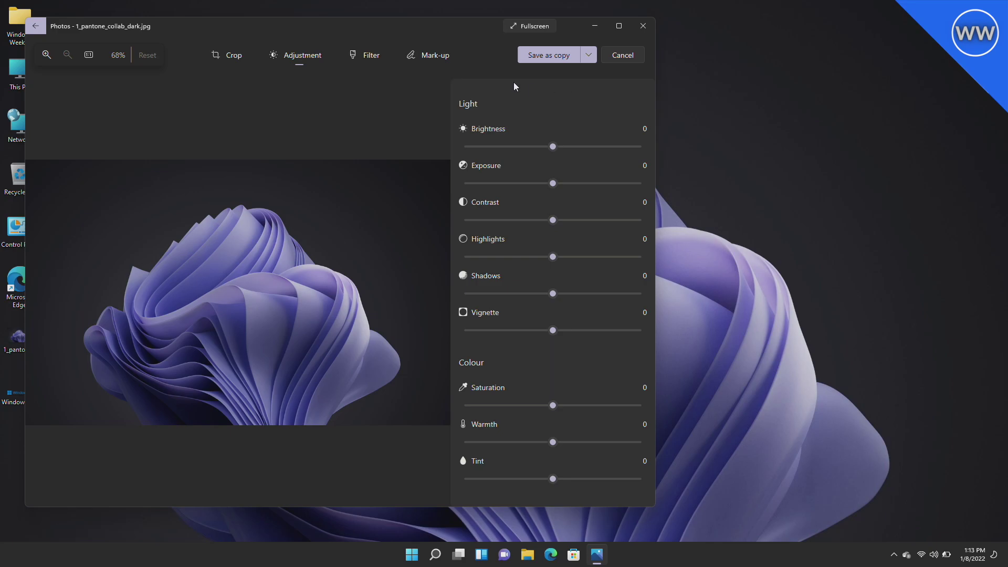
Step: Browse the filters, then open Windows_11_logo.svg.png in its own Photos window
{"action": "left_click", "coordinate": [363, 60]}
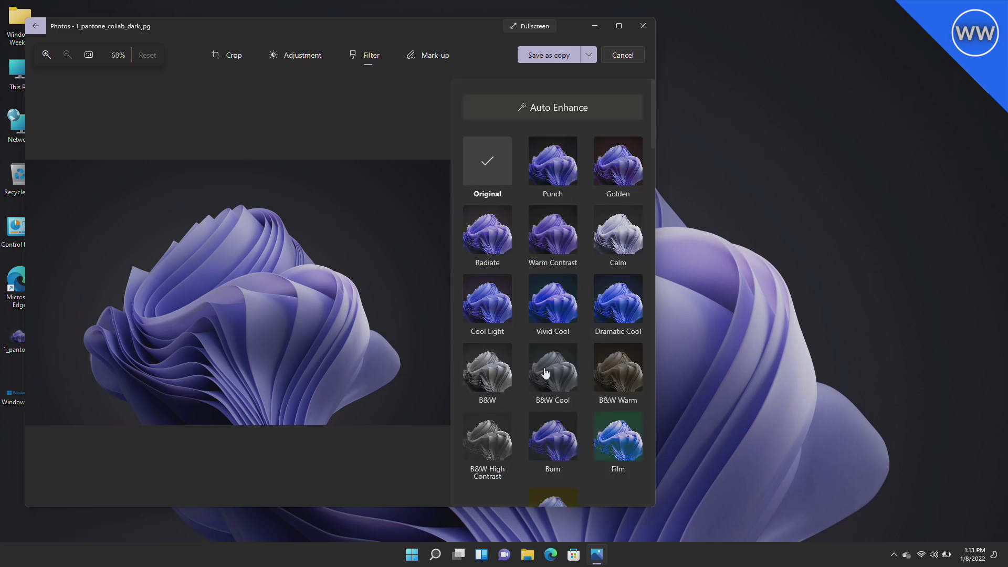
{"action": "scroll", "coordinate": [637, 315], "scroll_direction": "down", "scroll_amount": 2}
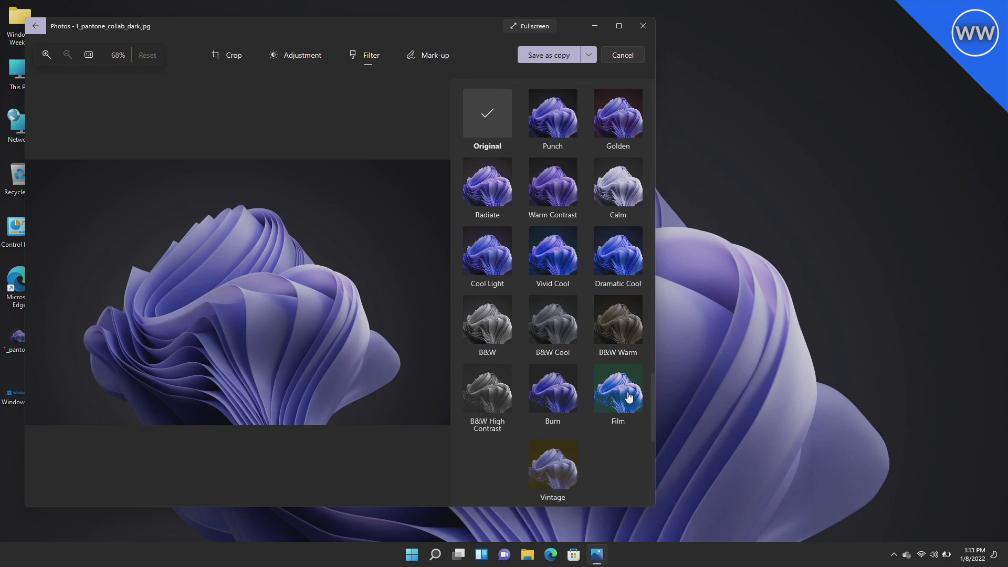
{"action": "scroll", "coordinate": [621, 486], "scroll_direction": "up", "scroll_amount": 2}
{"action": "left_click_drag", "start_coordinate": [15, 392], "coordinate": [111, 360]}
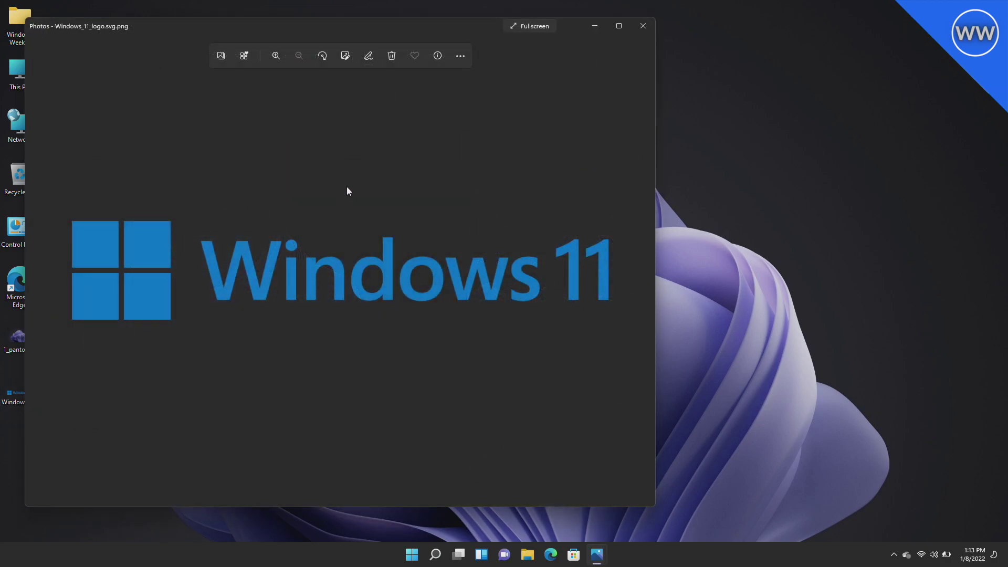
Step: View the logo's transparency in the crop editor, then close the logo window
{"action": "left_click", "coordinate": [347, 56]}
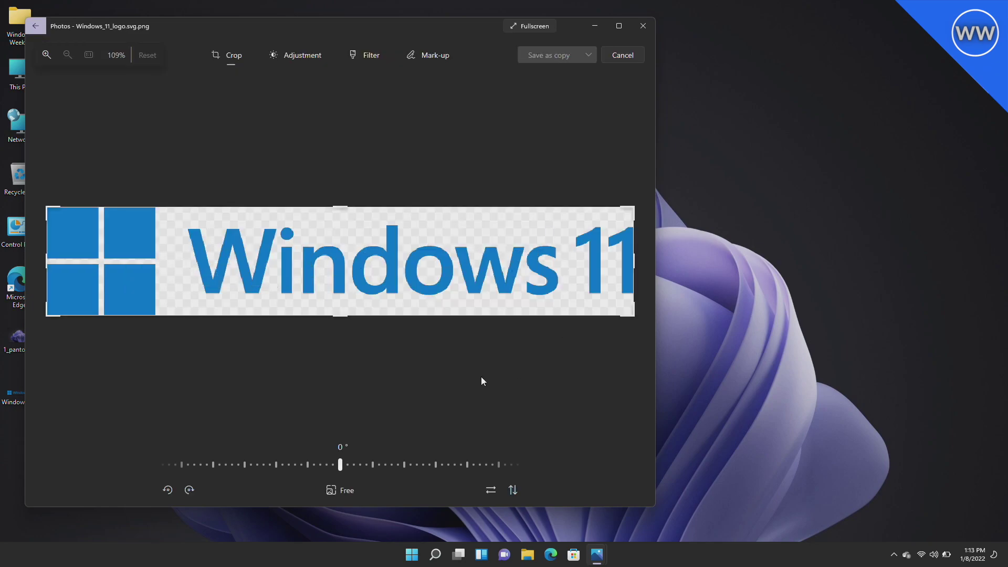
{"action": "left_click", "coordinate": [640, 28]}
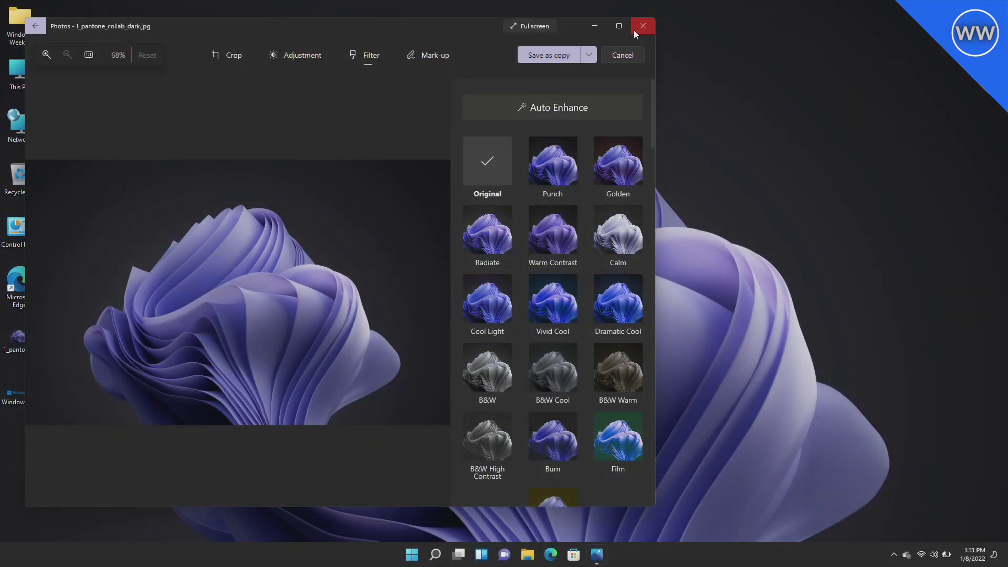
Step: Close 1_pantone_collab_dark.jpg, confirming to leave without saving
{"action": "left_click", "coordinate": [636, 29]}
{"action": "left_click", "coordinate": [304, 292]}
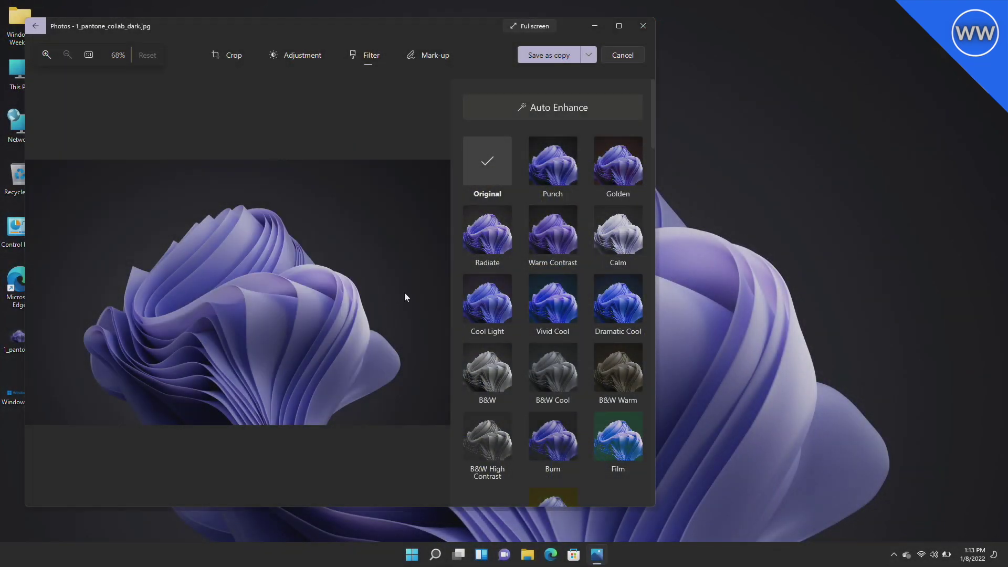